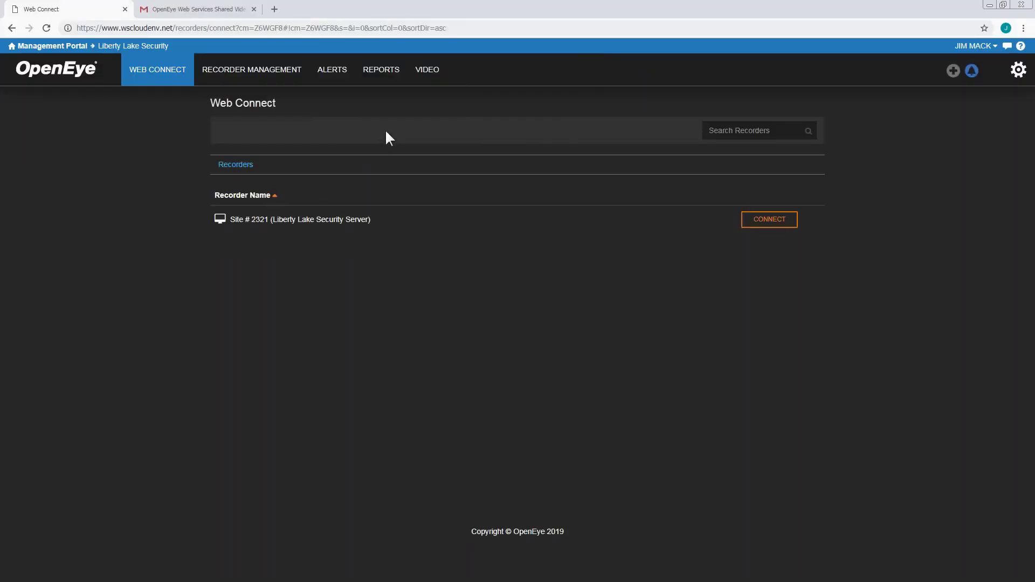
- Bring up the VIDEO menu's options from the Web Connect page's top navigation bar
mouse_move(434, 70)
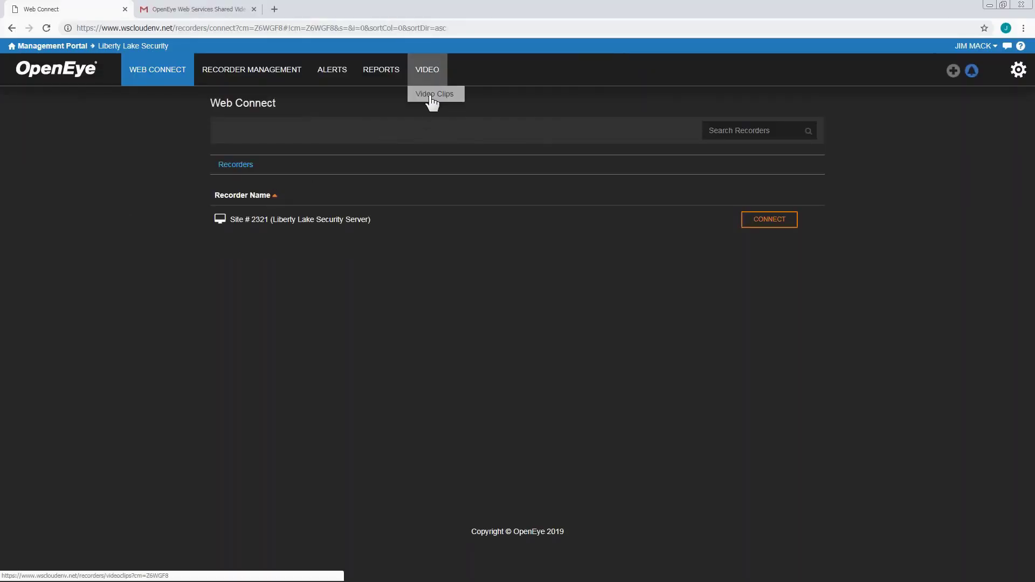
- Open the Video Clips list and preview snapshots of the Site # 2321 clips
click(432, 96)
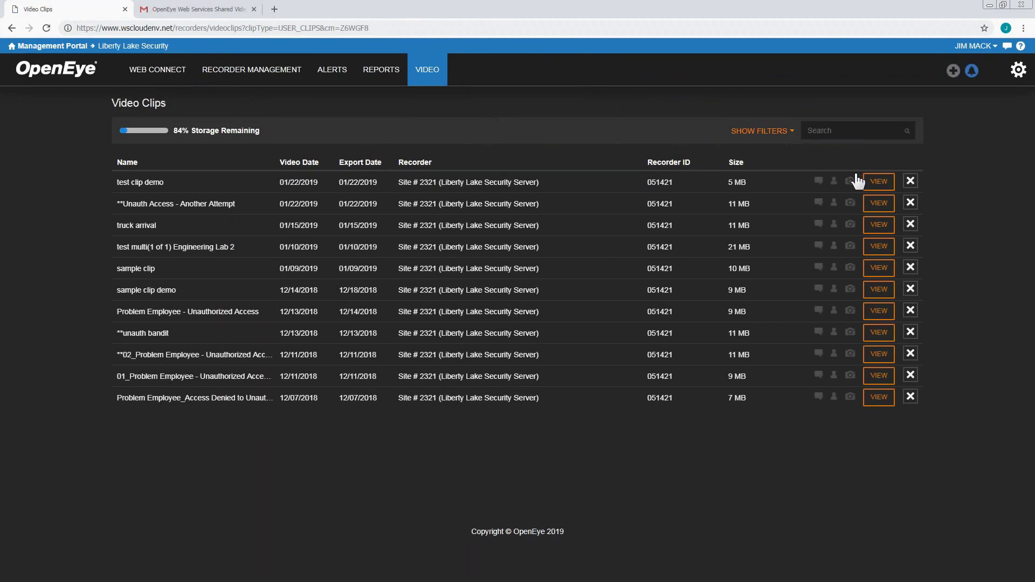
mouse_move(851, 204)
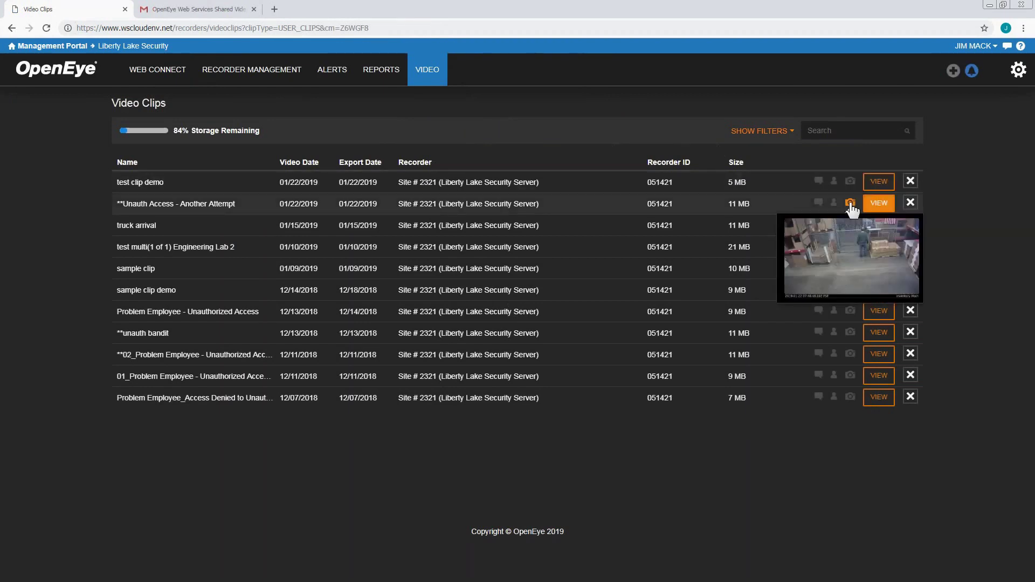
mouse_move(851, 226)
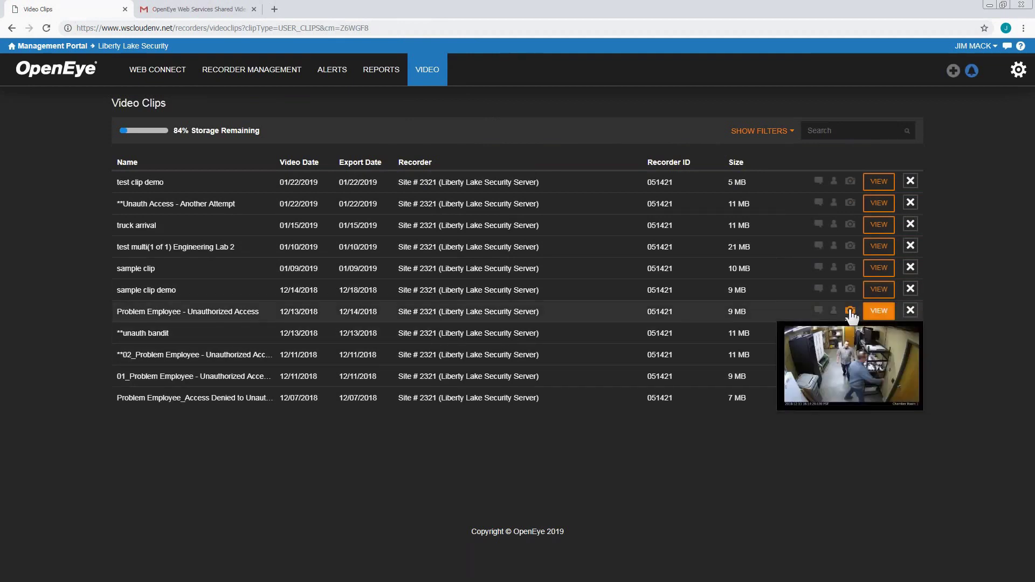
mouse_move(855, 331)
mouse_move(851, 313)
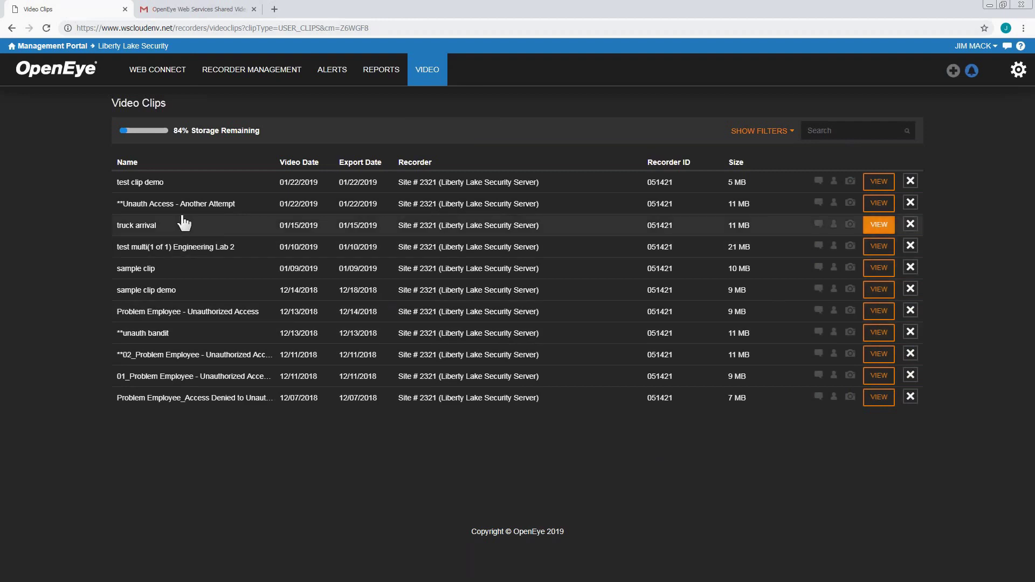
- Filter the clip list by searching for '**'
click(834, 129)
text(**)
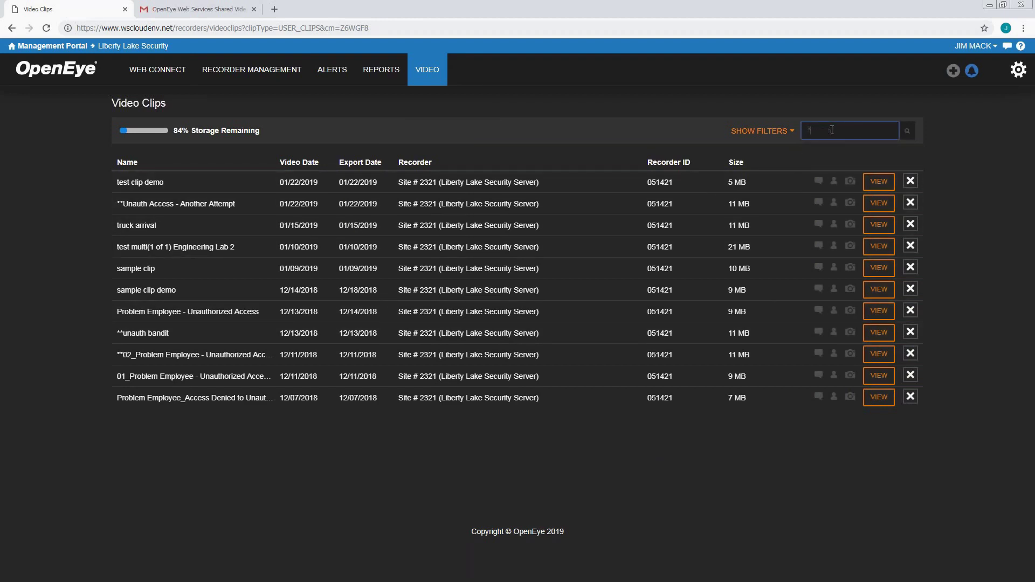
key(Return)
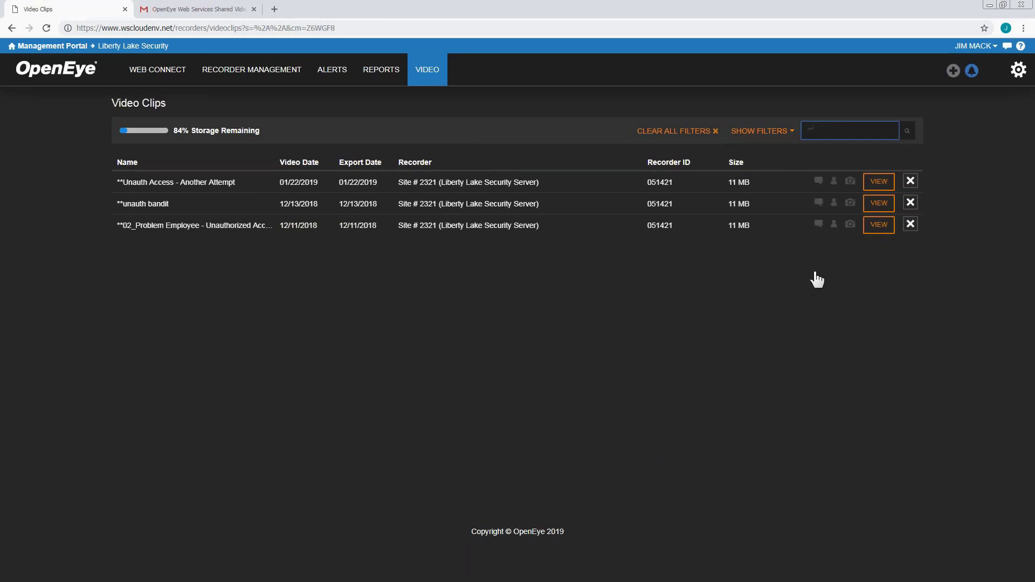
- Open the **unauth bandit clip's details and start a new share
click(880, 205)
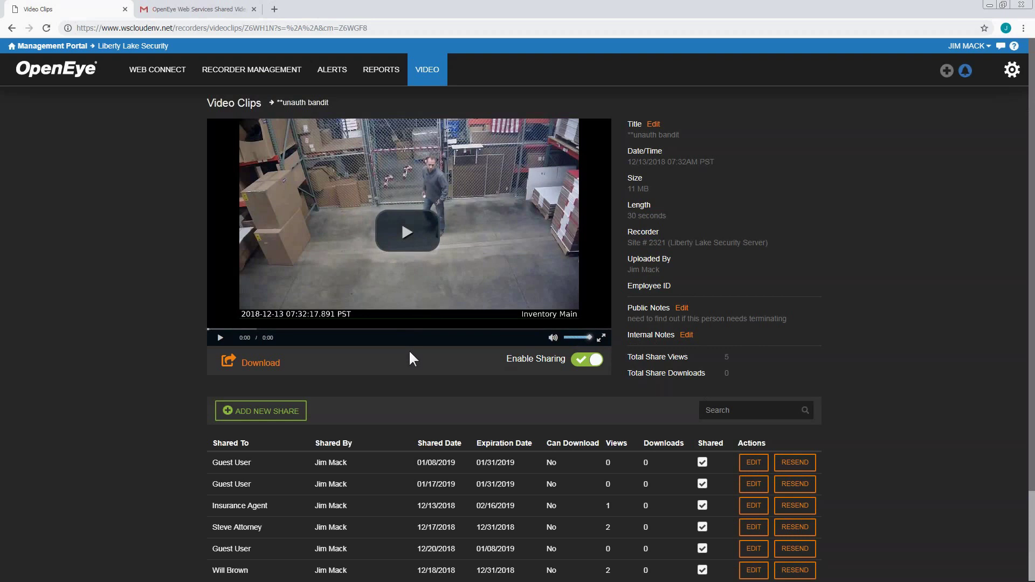
scroll(378, 350, down, 1)
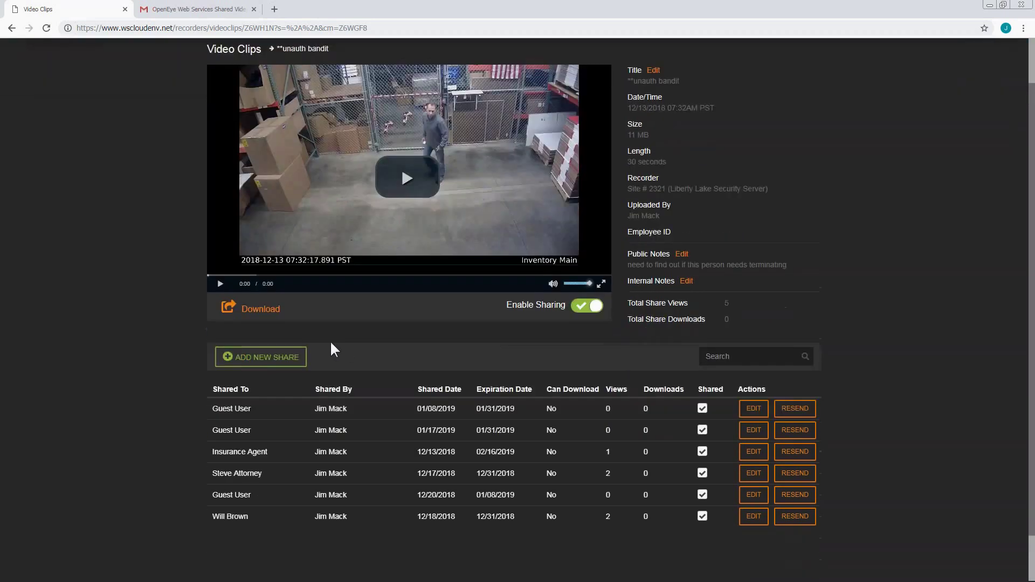
click(286, 360)
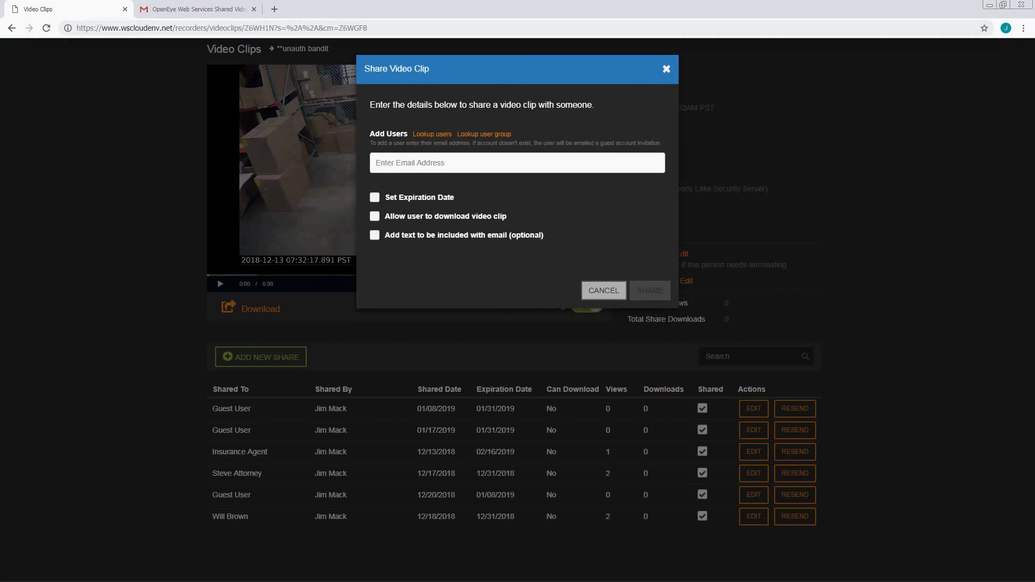
- Add two recipients: an existing user's e-mail and a new guest's e-mail address
click(387, 163)
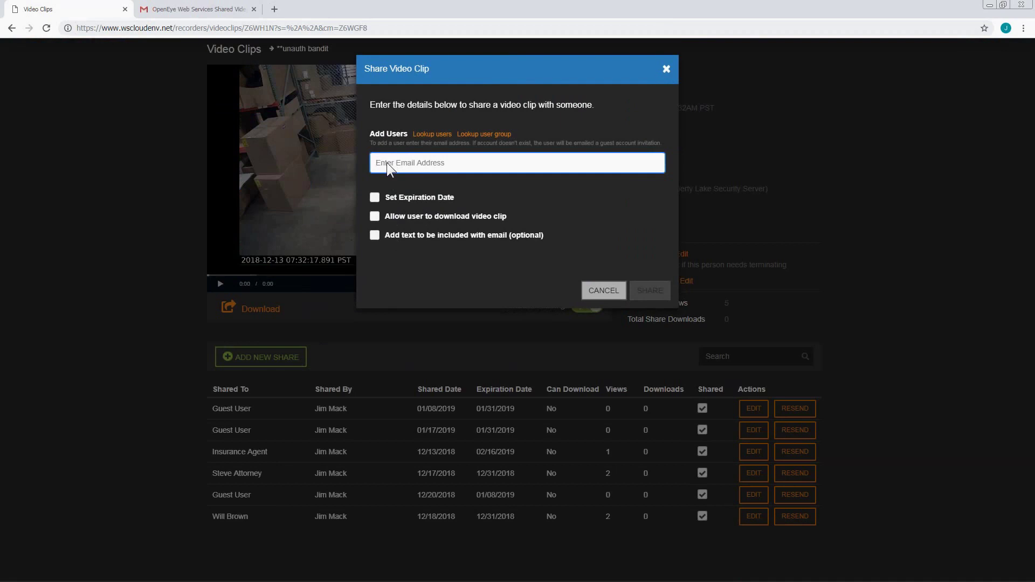
key(Return)
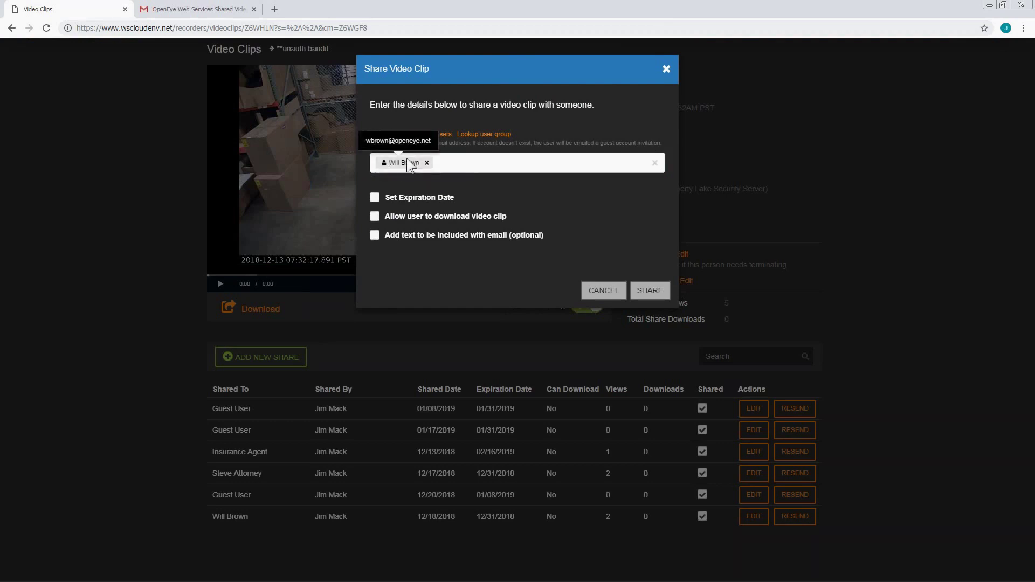
click(450, 166)
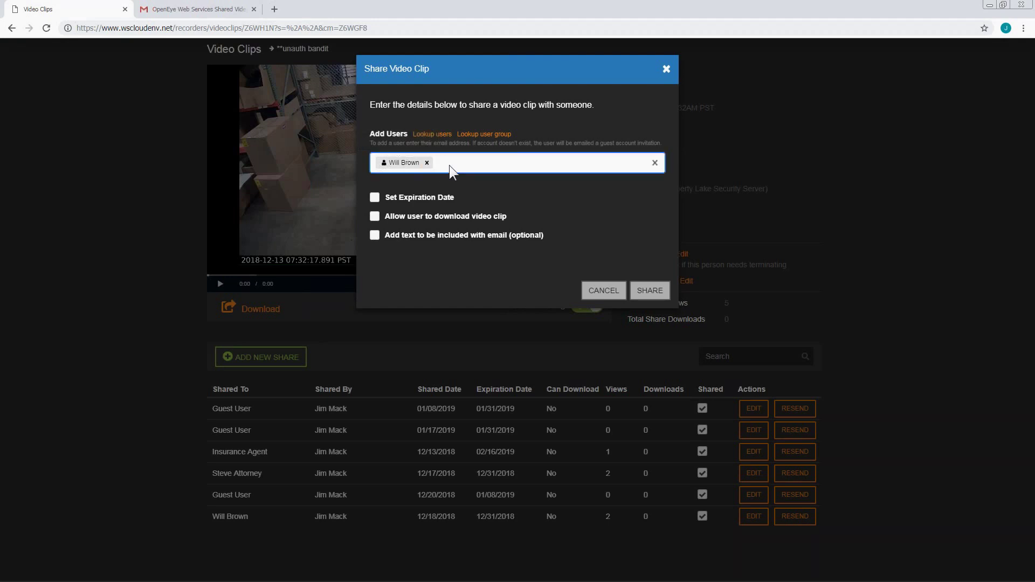
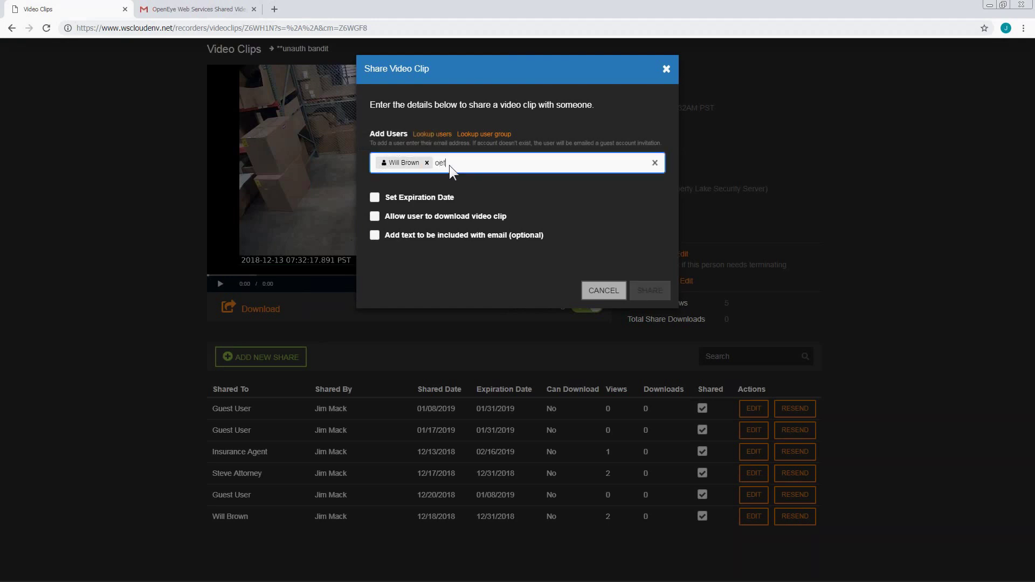
key(Tab)
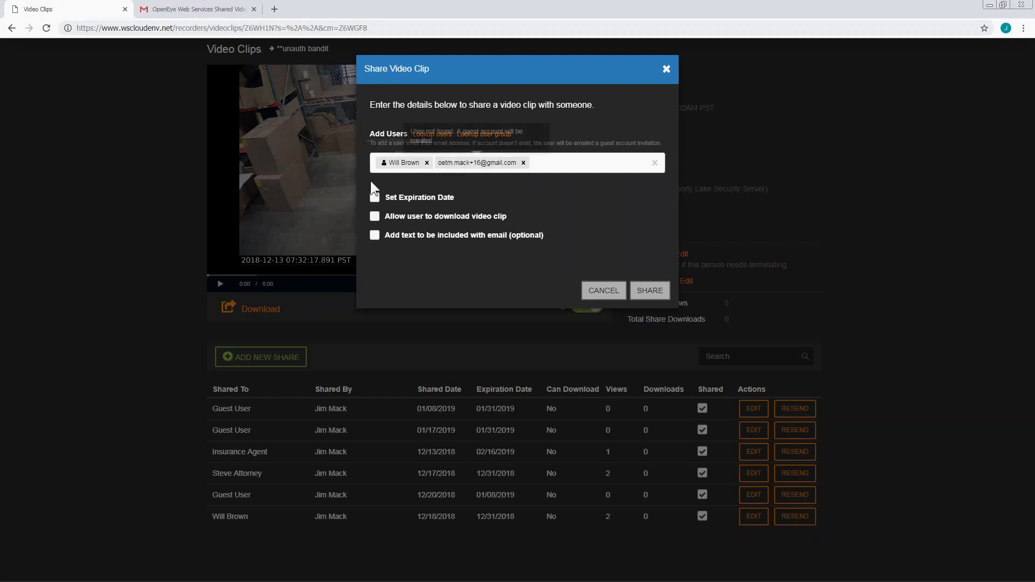
- Enable an expiration date on the share and set it to 02/12/2019
click(374, 197)
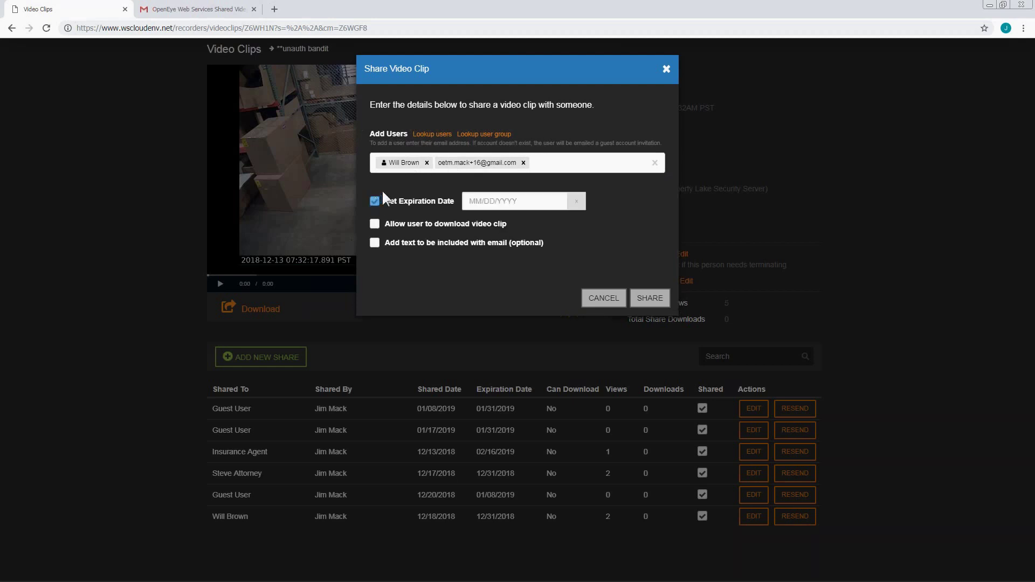
click(487, 200)
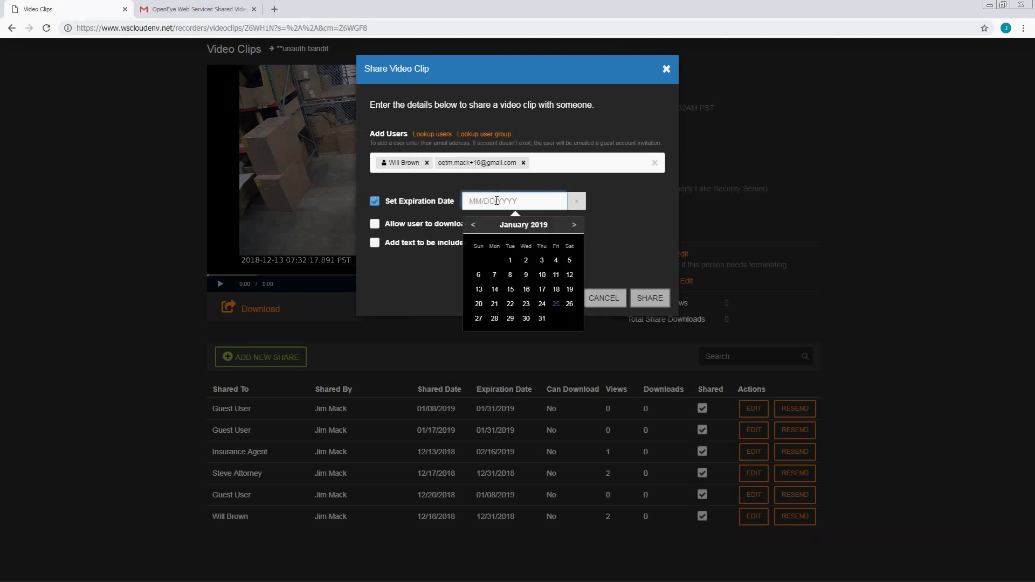
click(574, 225)
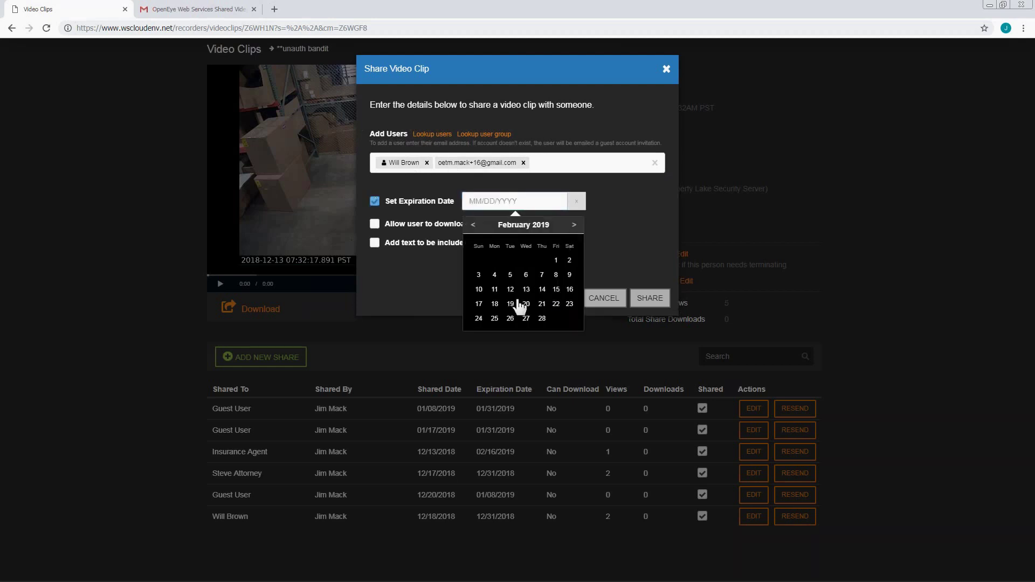
click(510, 290)
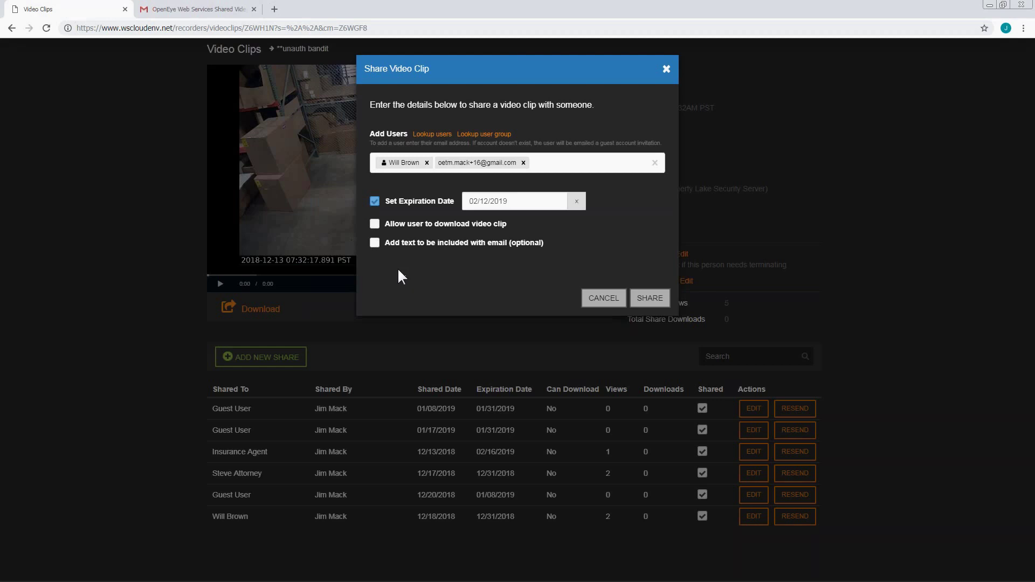
- Enable an e-mail note reading 'this is the employee we need to discuss'
click(374, 242)
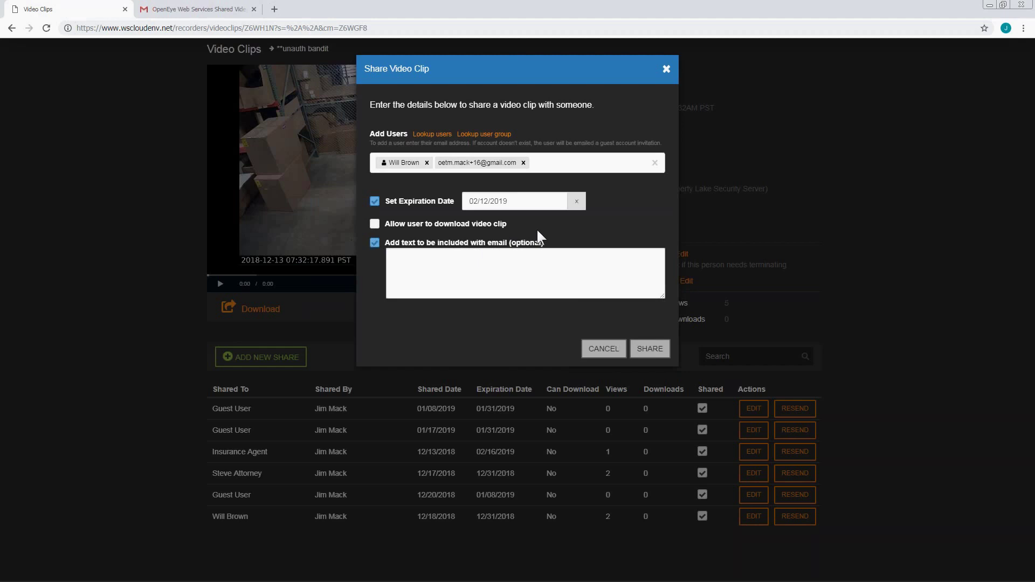
click(414, 257)
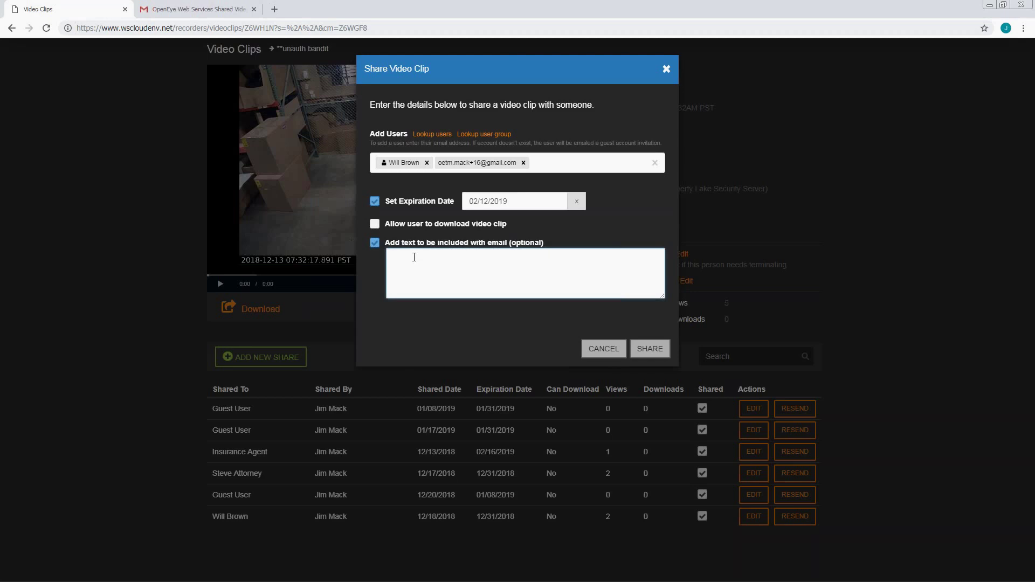
text(this is the employee we need to discuss)
- Send the share and check the new Guest User entry's e-mail in the share list
click(652, 351)
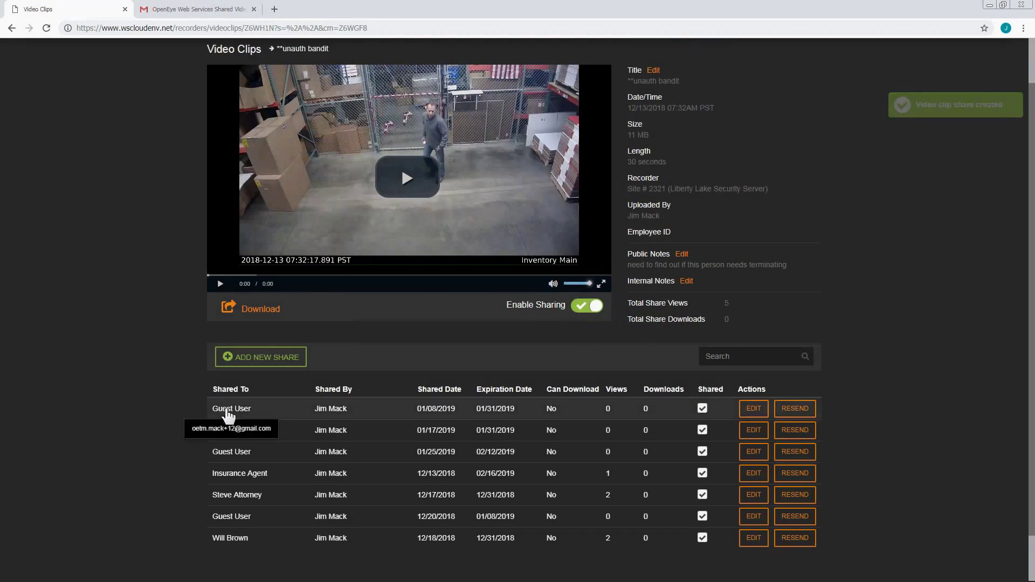
mouse_move(251, 453)
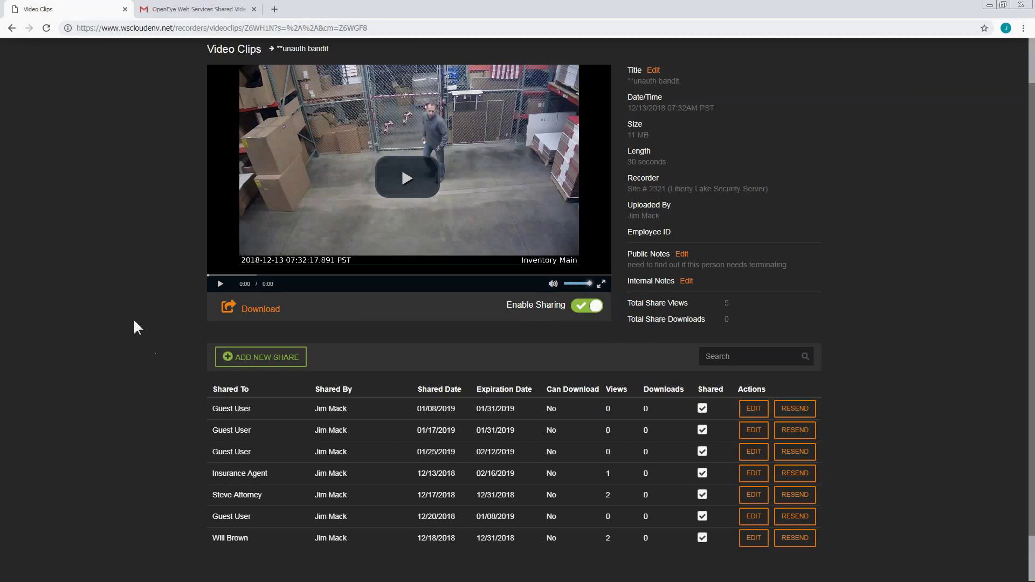
scroll(115, 287, up, 1)
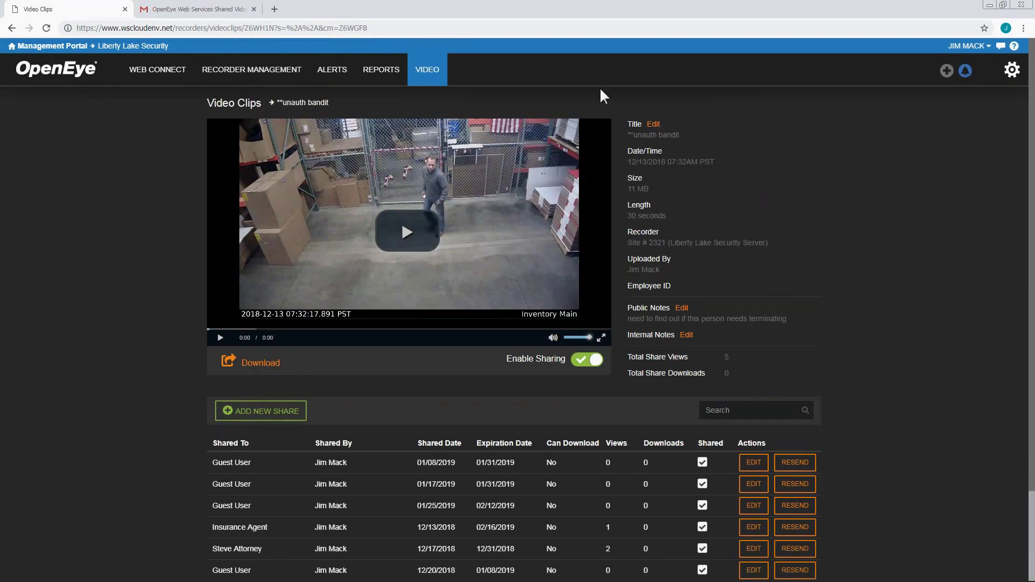
- Log out of the sender's account and open the Watch Clip link from the Gmail share e-mail
click(990, 47)
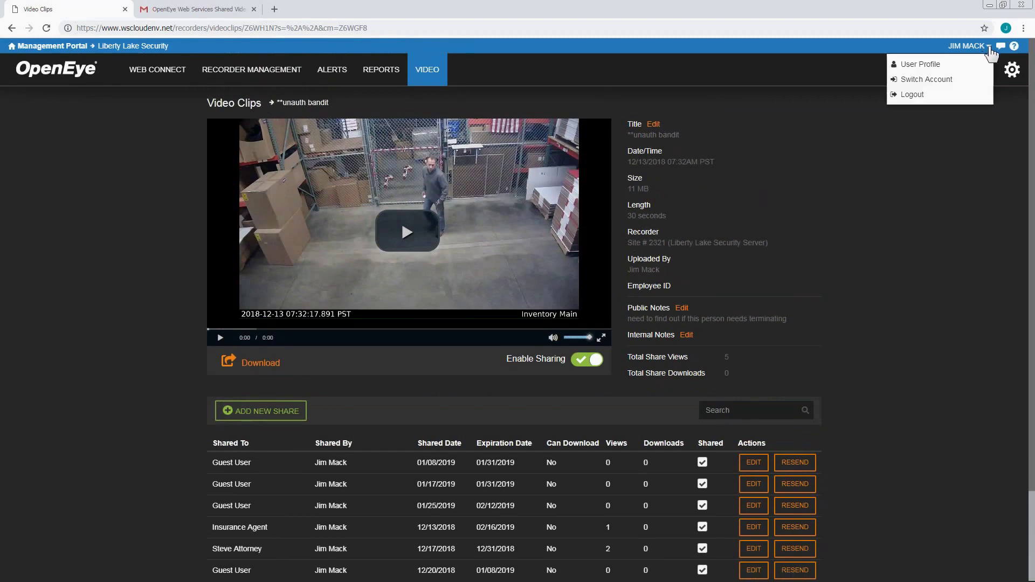
click(916, 92)
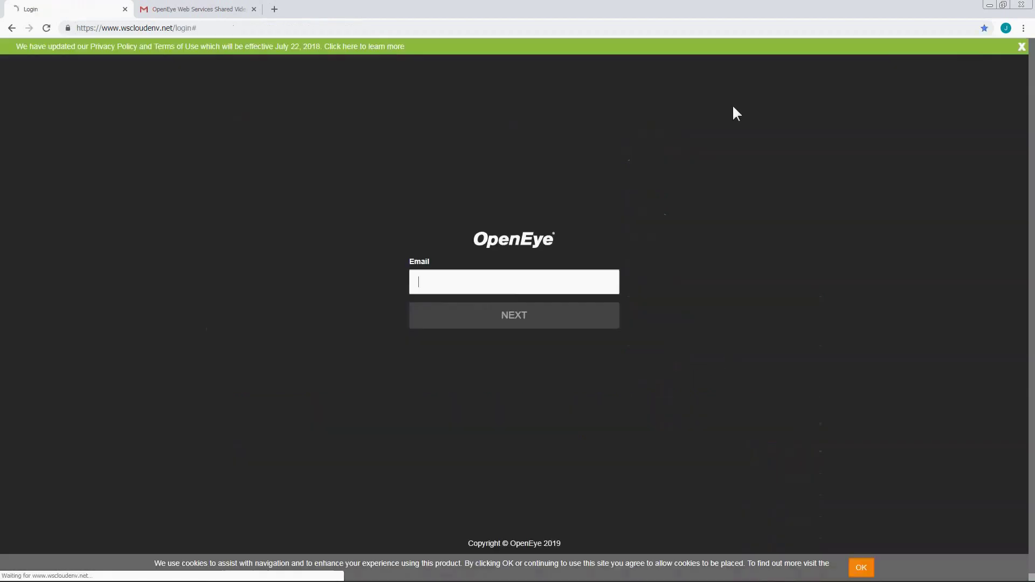
click(124, 9)
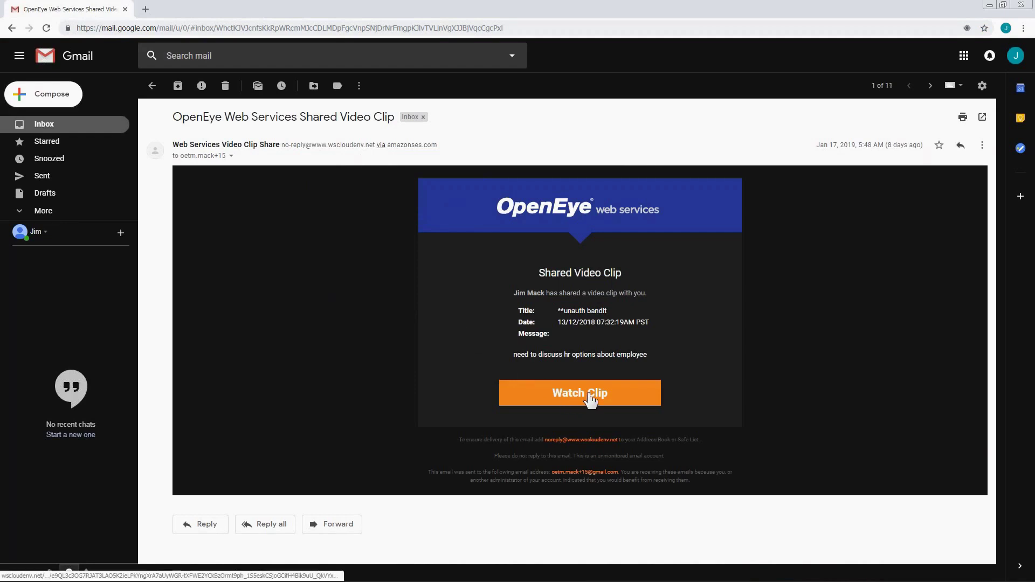
click(590, 400)
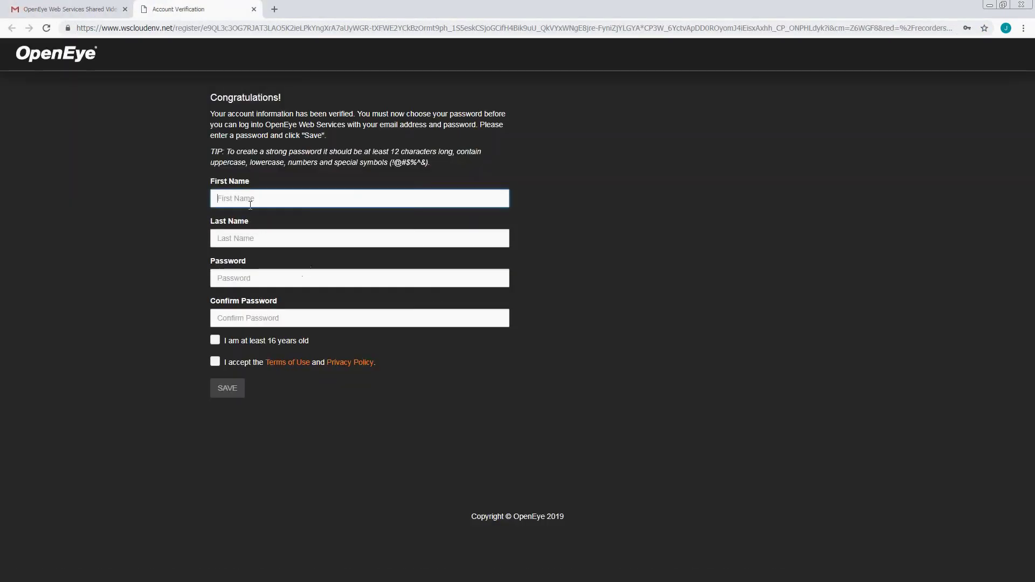
- Register the guest account with a first name, last name and confirmed password, accepting both checkboxes
click(245, 200)
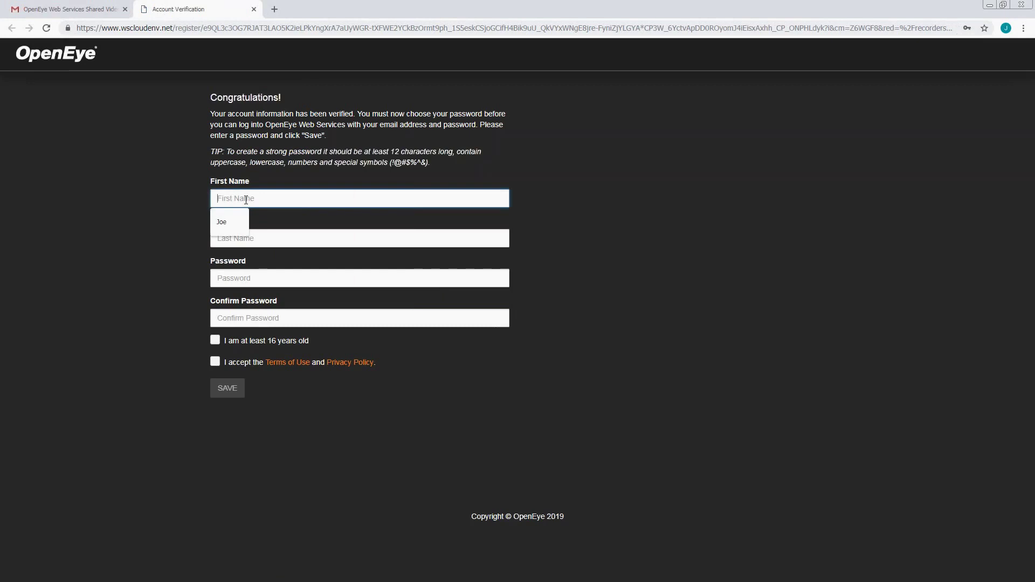
text(Steve)
key(Tab)
text(Consultant)
key(Tab)
text(•••)
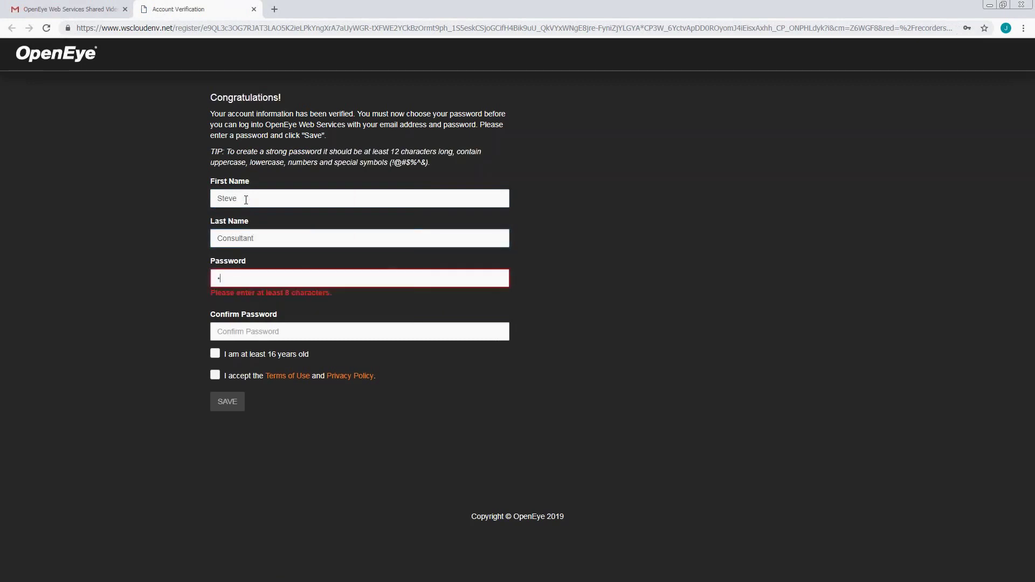
text(•••••)
key(Tab)
text(••••••••••)
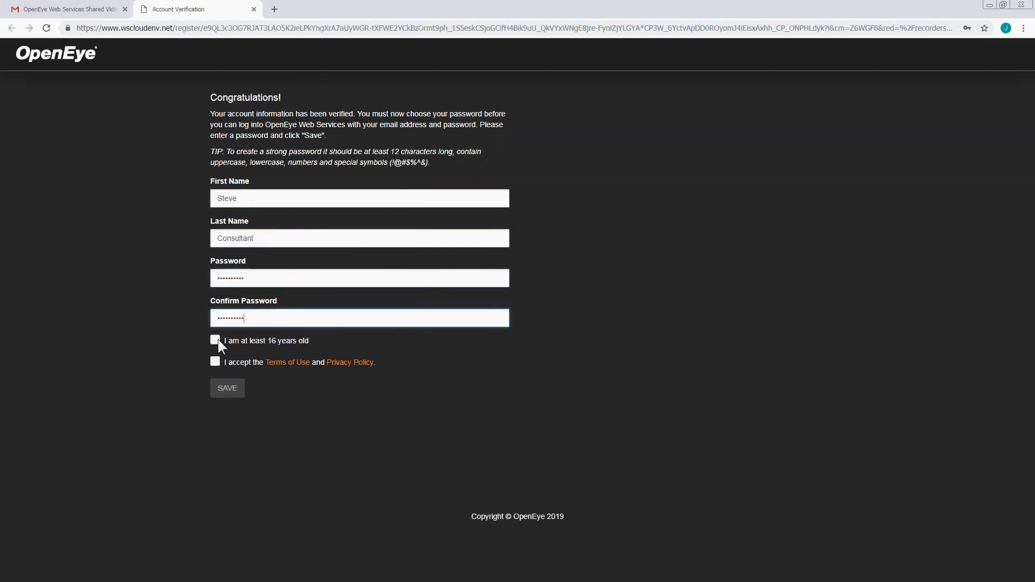
click(215, 340)
click(215, 362)
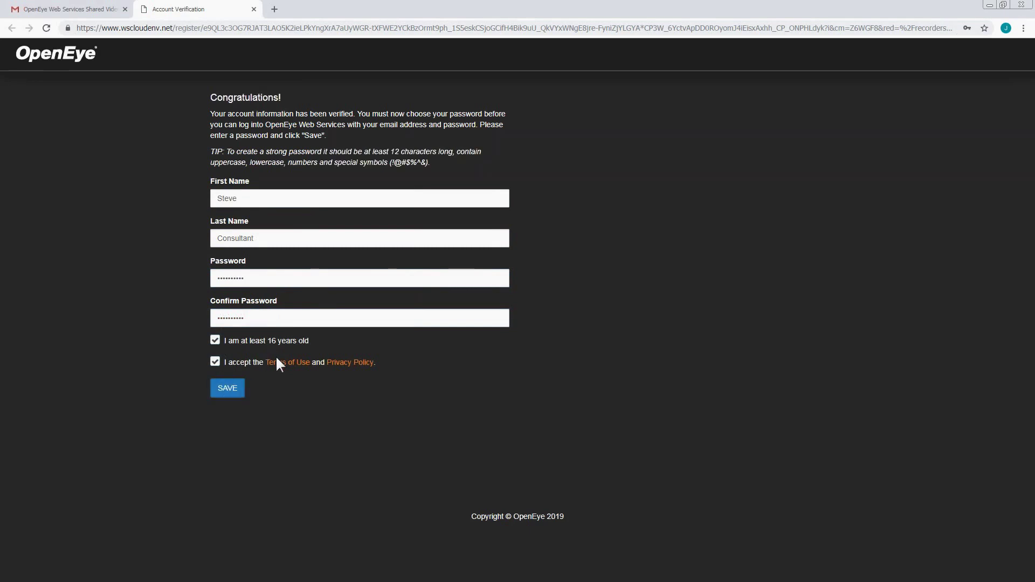
click(228, 392)
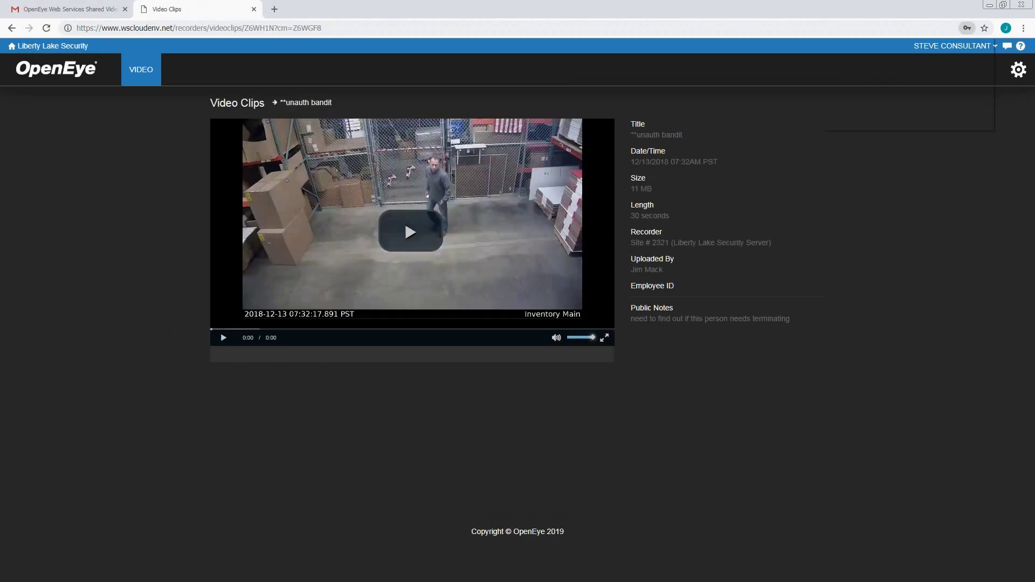
- Watch the shared clip full screen, pause it at 0:07, and open the account options
click(407, 231)
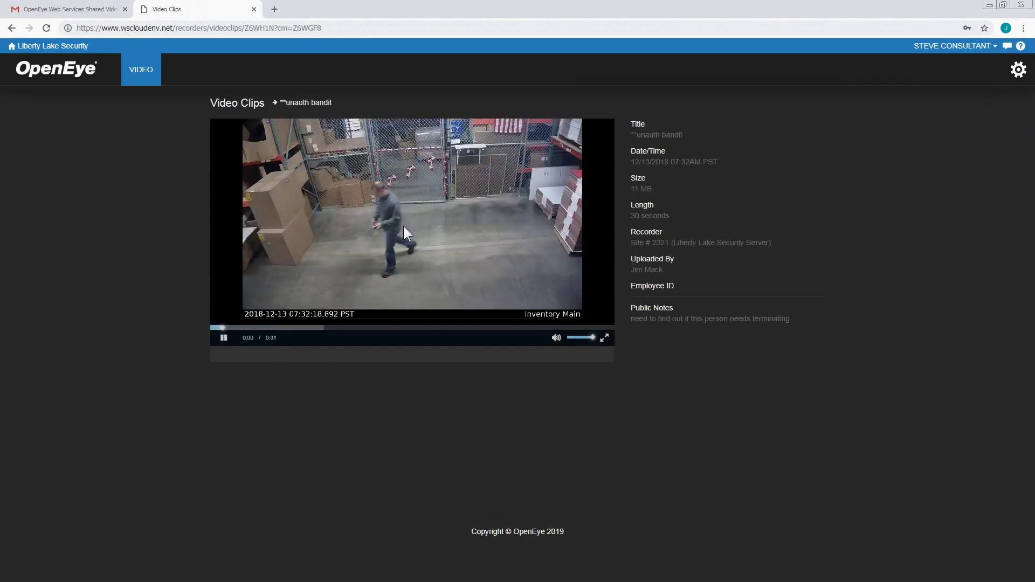
click(604, 338)
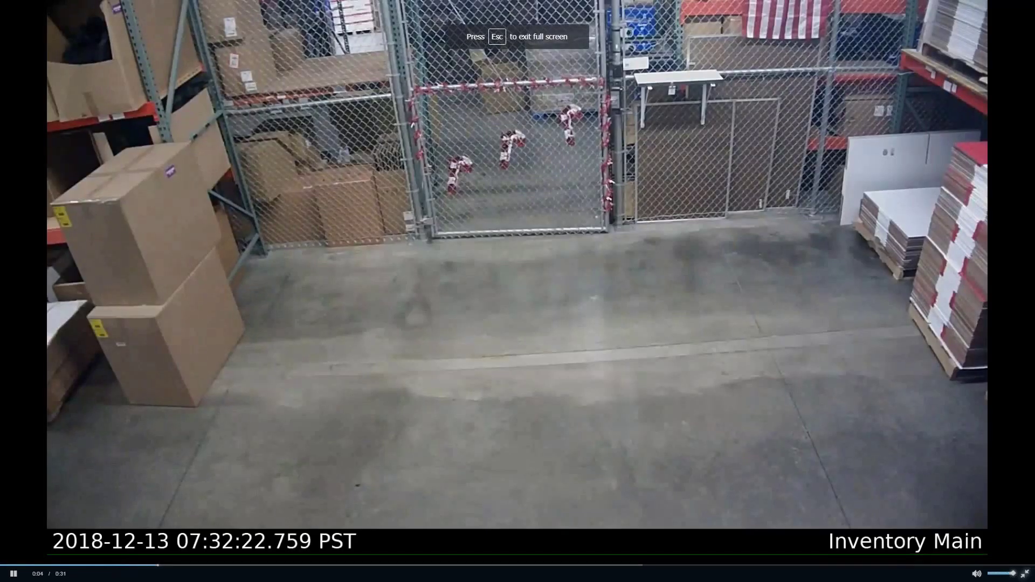
key(Escape)
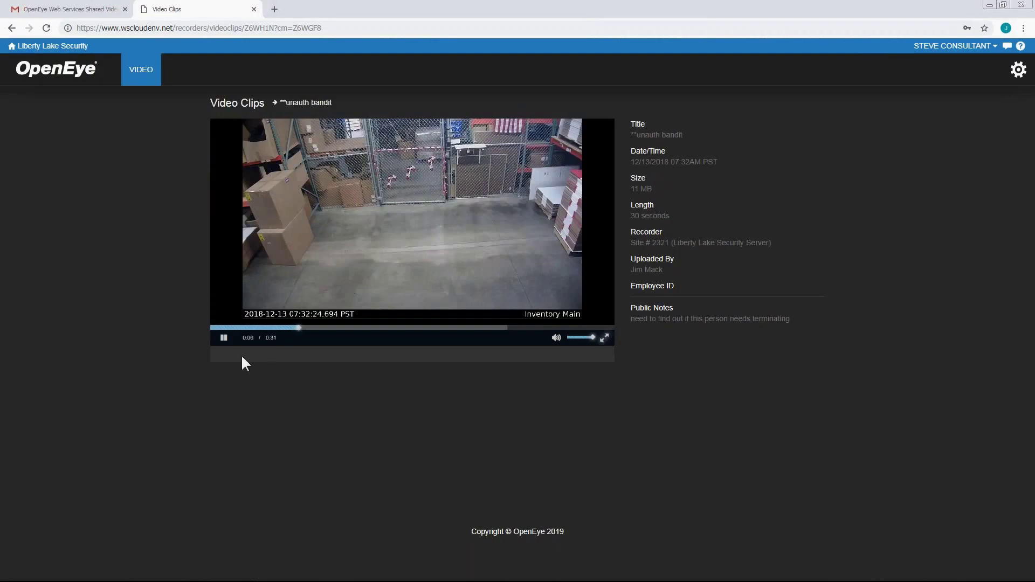
click(224, 339)
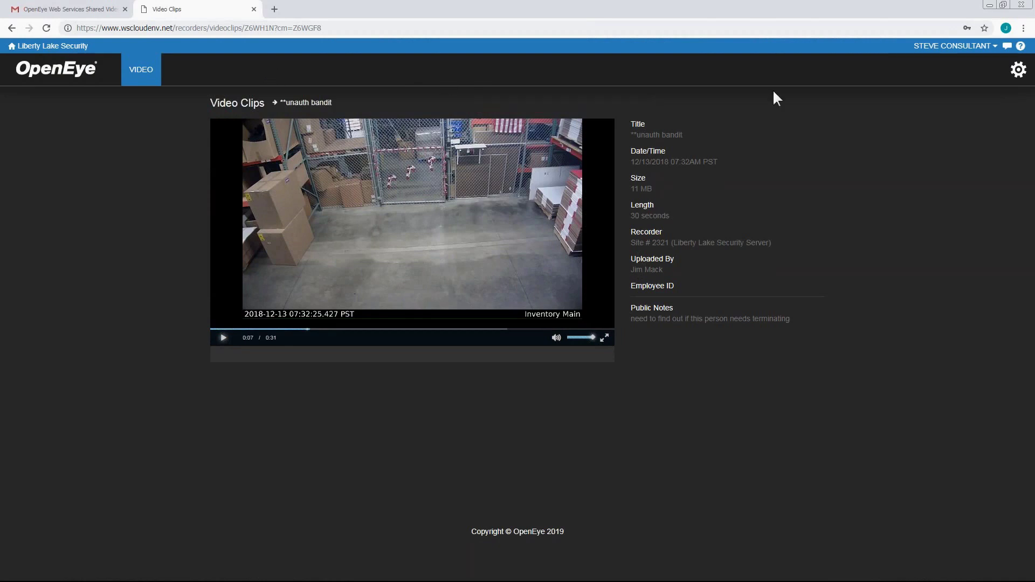
click(993, 48)
- Log out of the recipient's account and sign back in with the owner's saved email and password
click(990, 64)
click(444, 276)
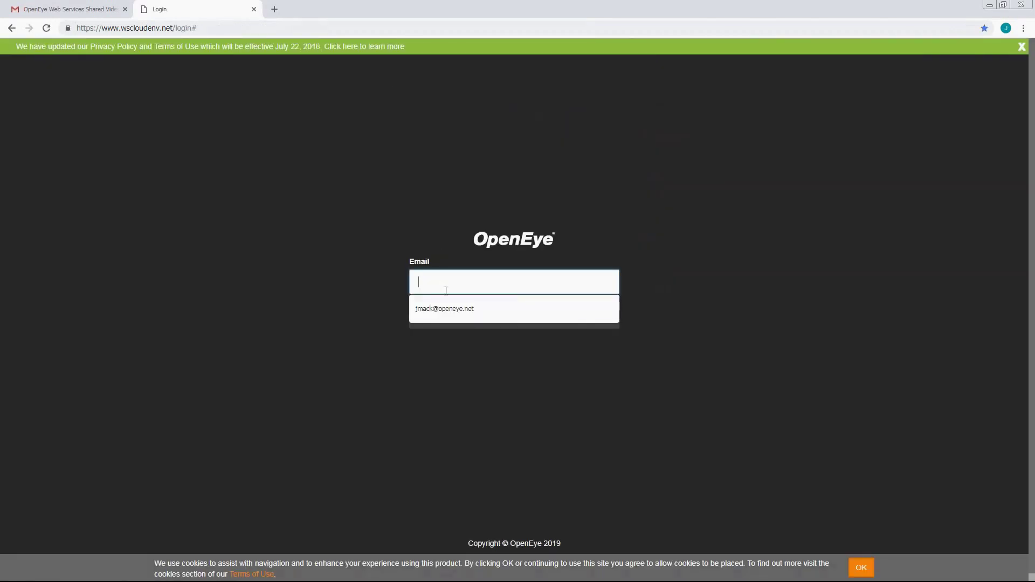
click(452, 311)
click(458, 319)
click(470, 305)
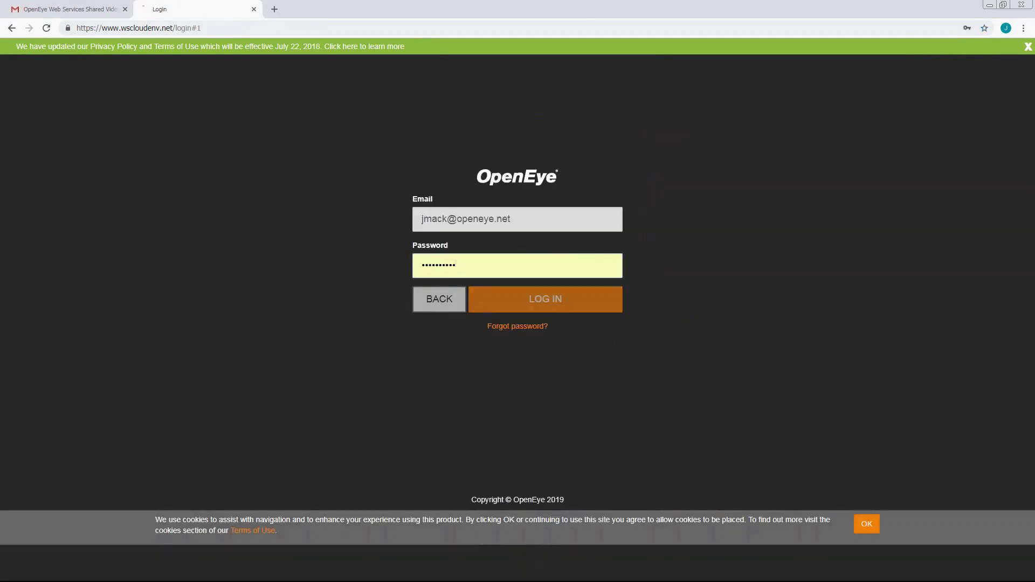
- Select the Liberty Lake Security account and show its Video Clips list
click(786, 181)
click(746, 213)
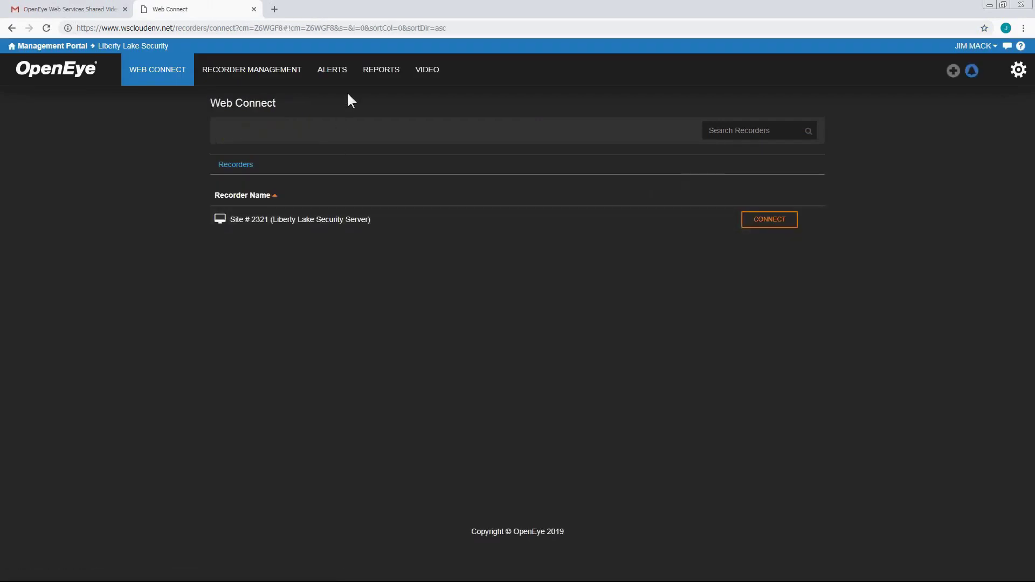
mouse_move(432, 71)
click(441, 95)
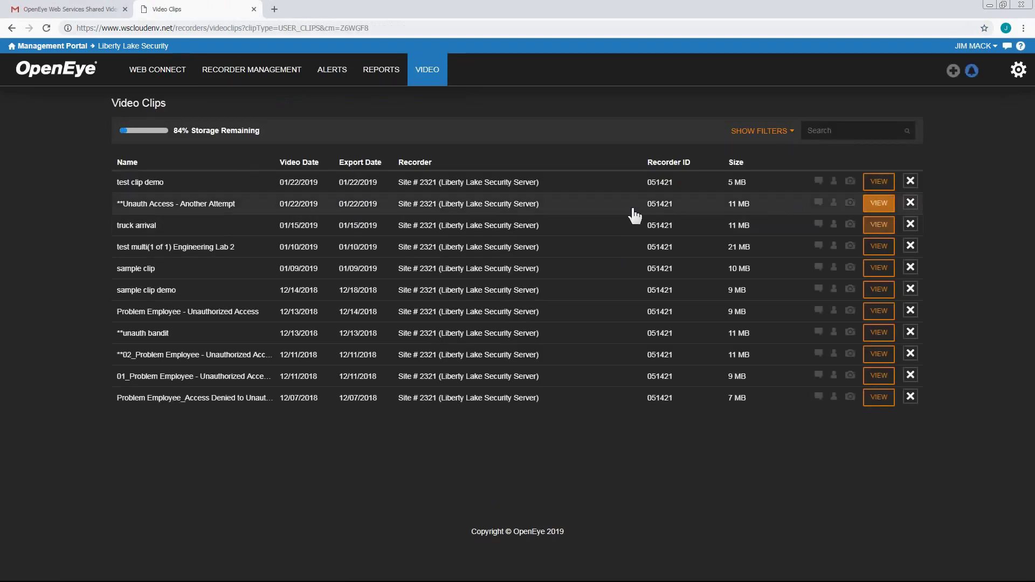
- Open the unauth bandit clip's details and scroll to its shares table
click(881, 333)
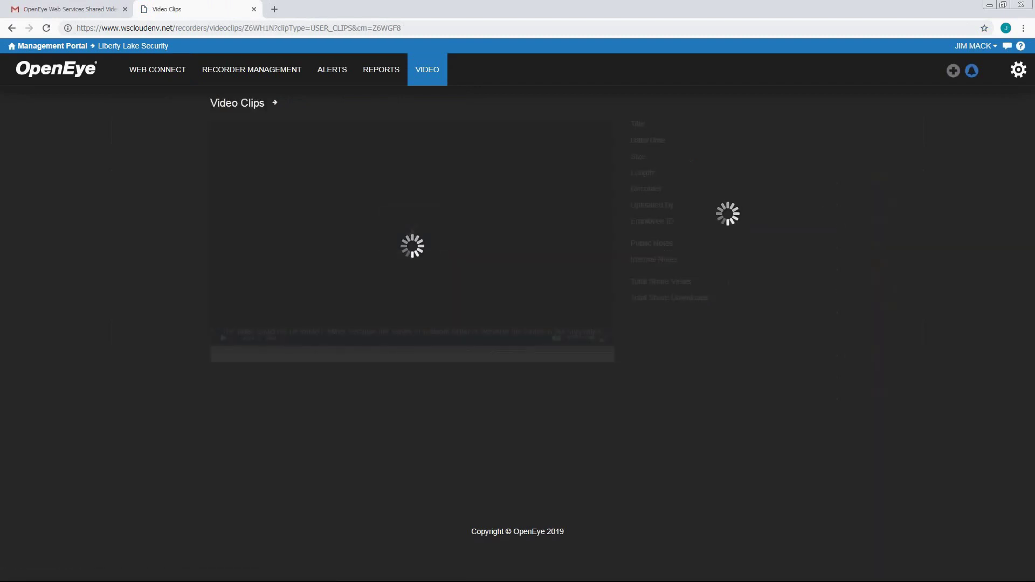
scroll(231, 326, down, 2)
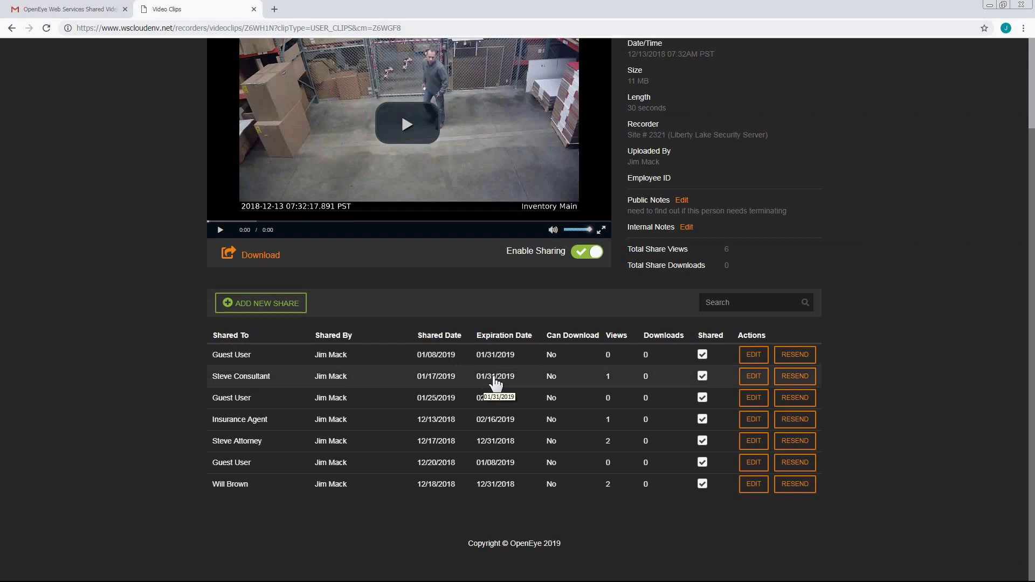
- Change the recipient's share expiration date from 01/31/2019 to 02/13/2019 and save
click(755, 378)
click(515, 208)
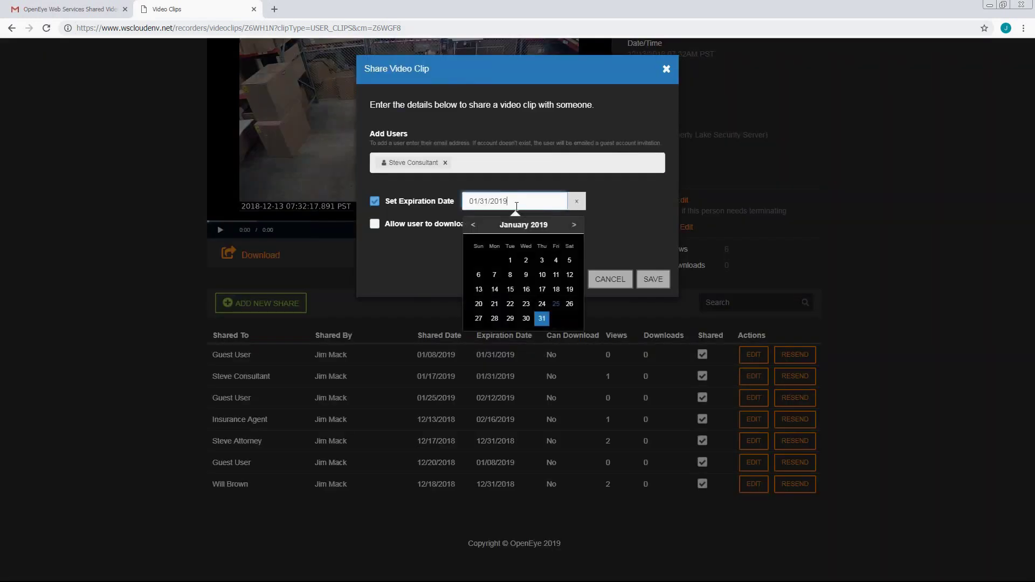
click(574, 225)
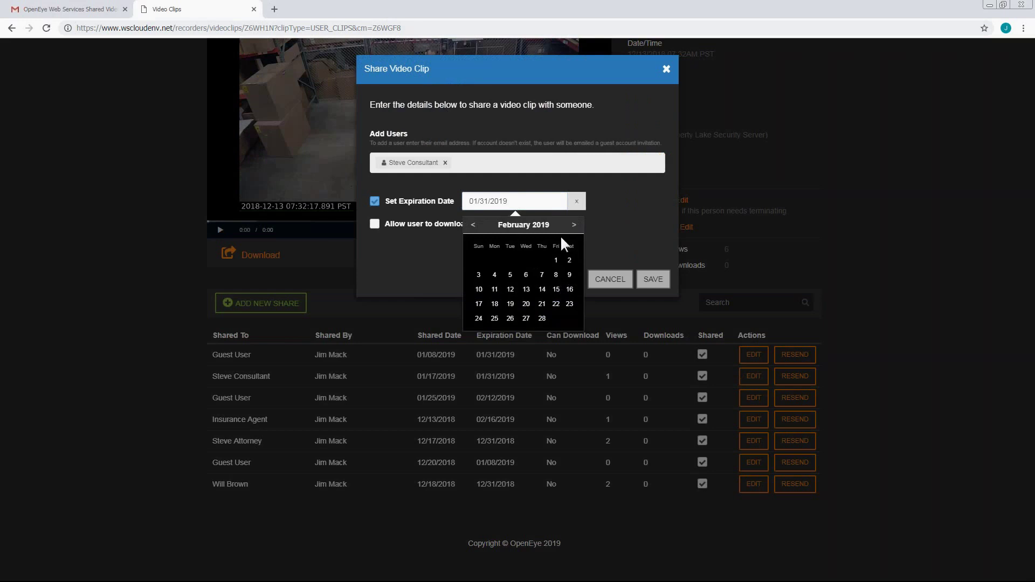
click(527, 289)
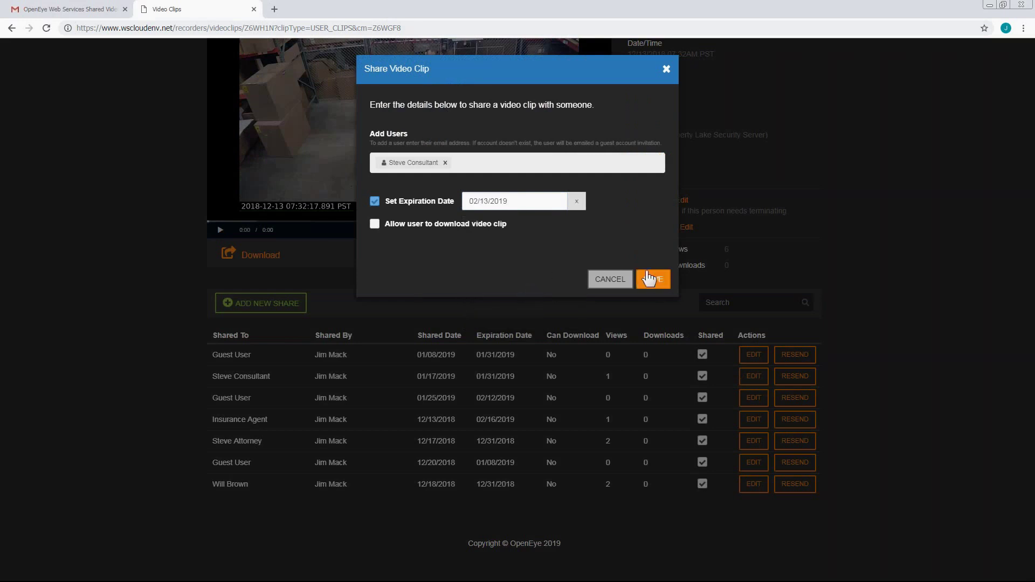
click(653, 278)
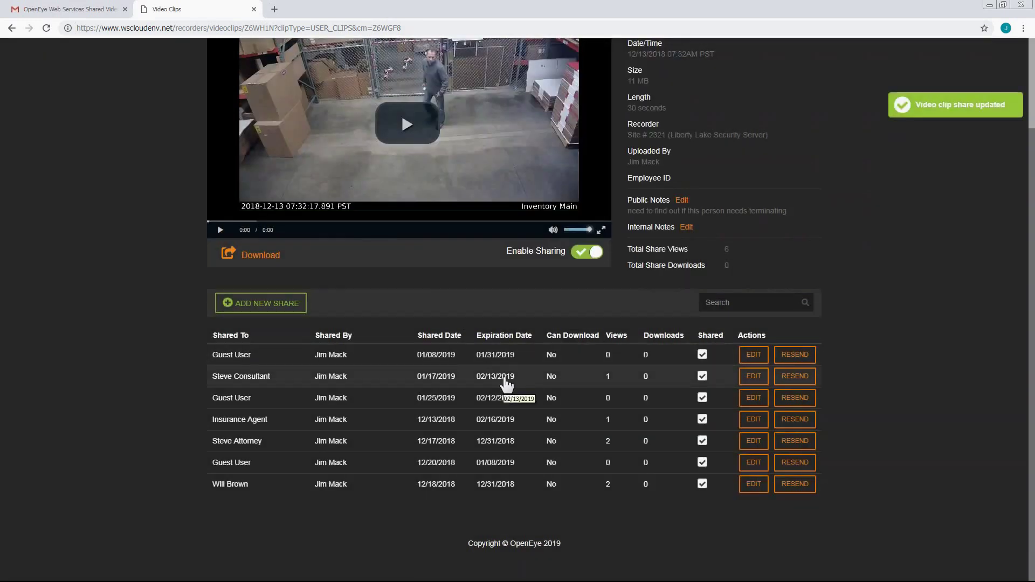